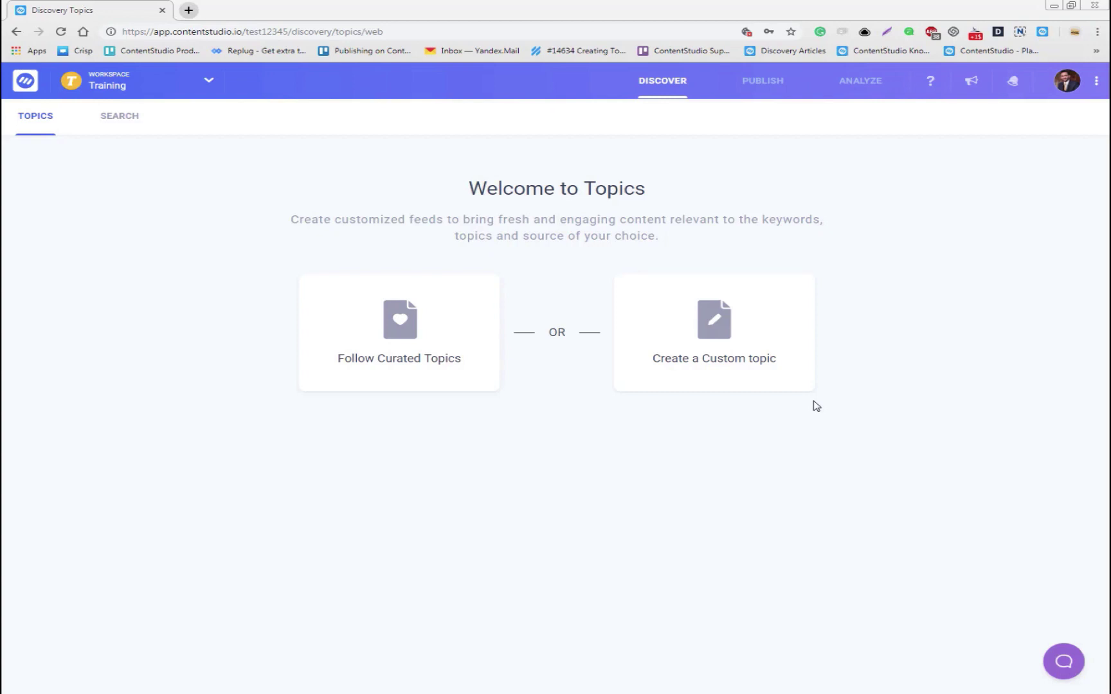
- Switch to the Training-CS workspace and go to the Publish composer
{"action": "key", "text": "Escape"}
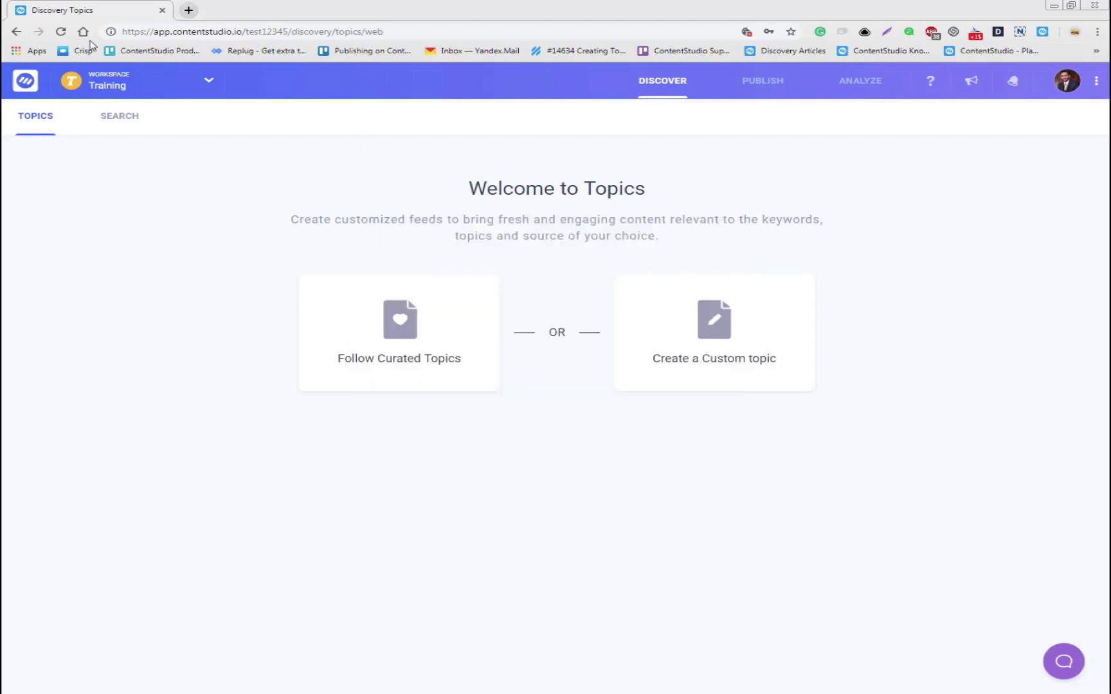
{"action": "left_click", "coordinate": [116, 85]}
{"action": "left_click", "coordinate": [161, 261]}
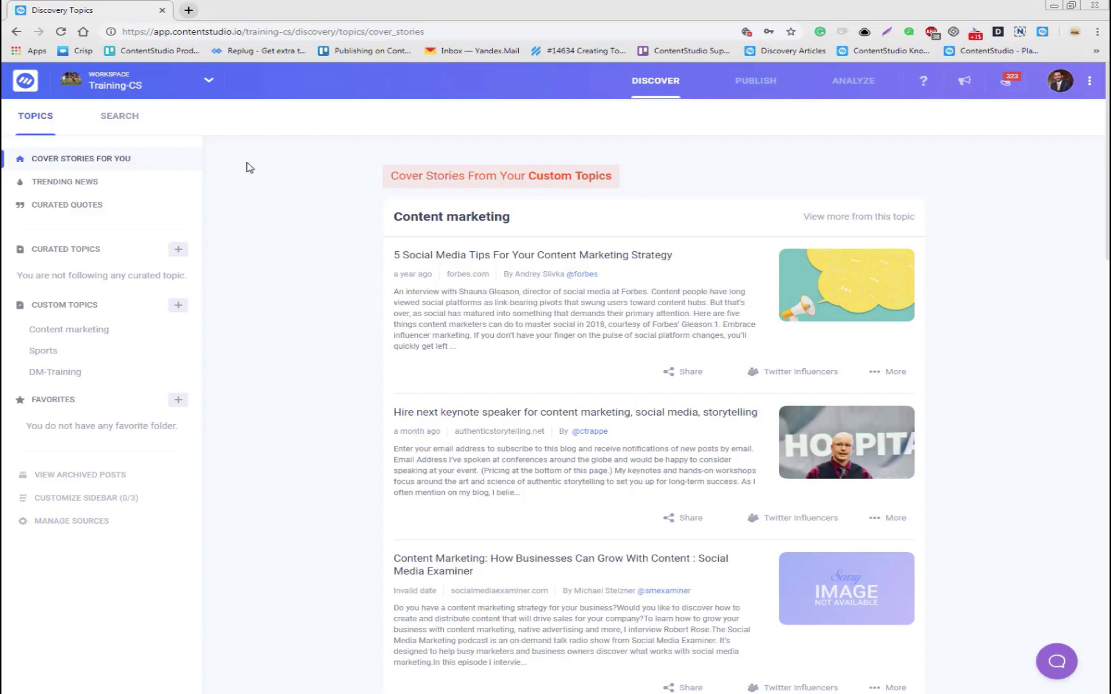
{"action": "left_click", "coordinate": [752, 82]}
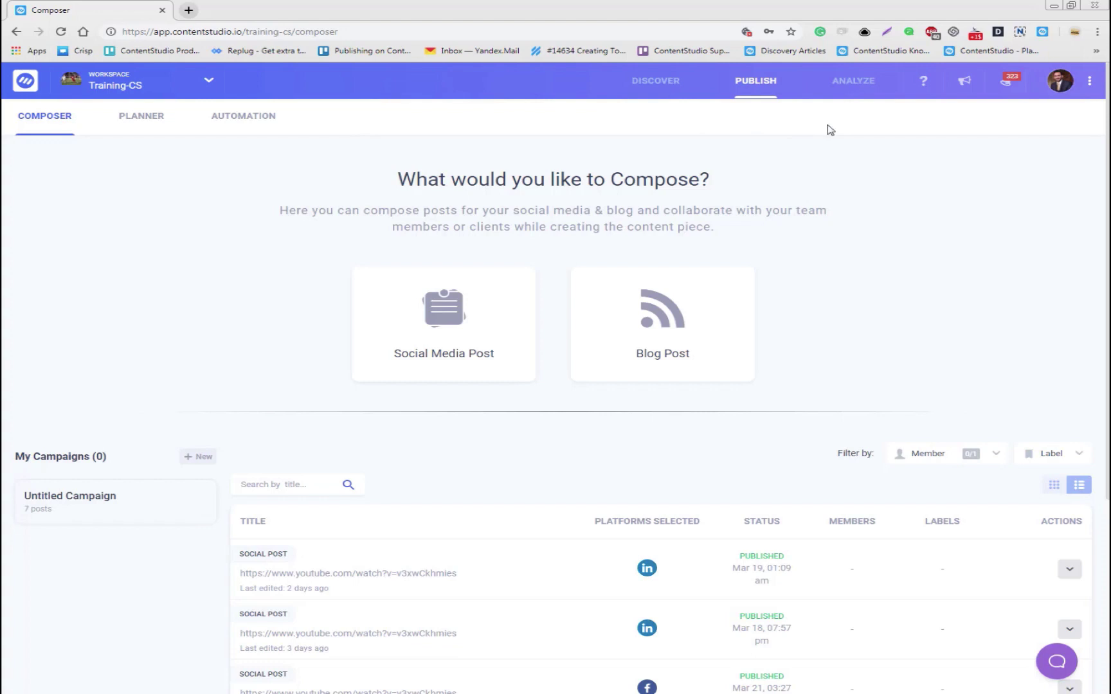
- Review the Blogs/Websites, Other Integrations and Sources settings from the profile menu
{"action": "left_click", "coordinate": [1068, 81]}
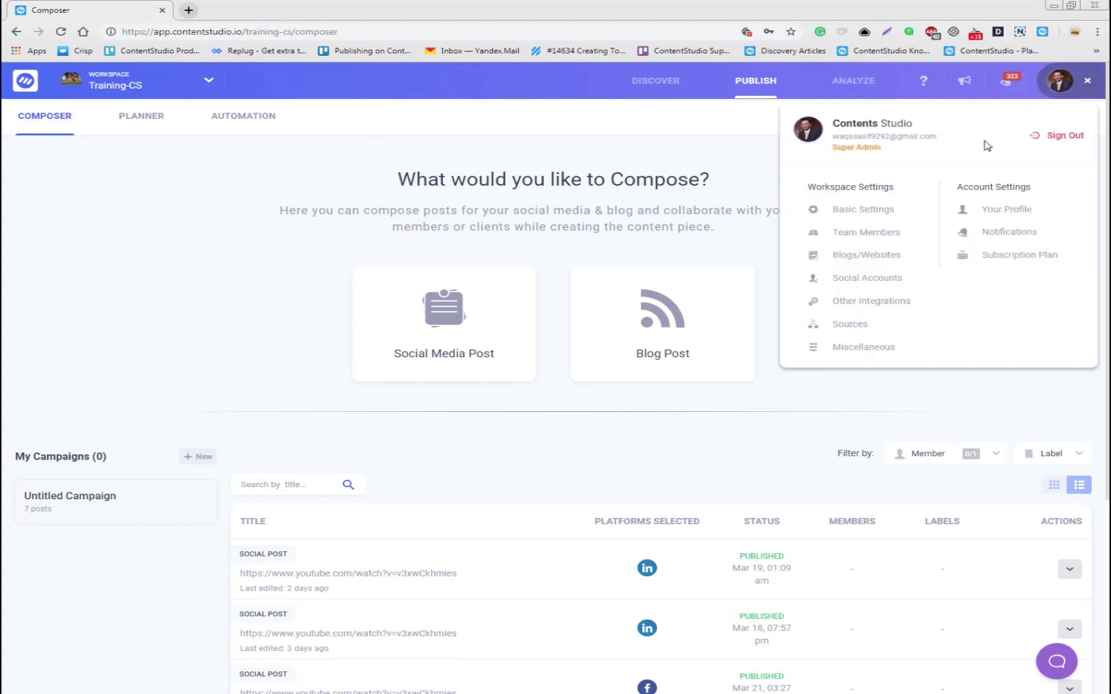
{"action": "left_click", "coordinate": [872, 255]}
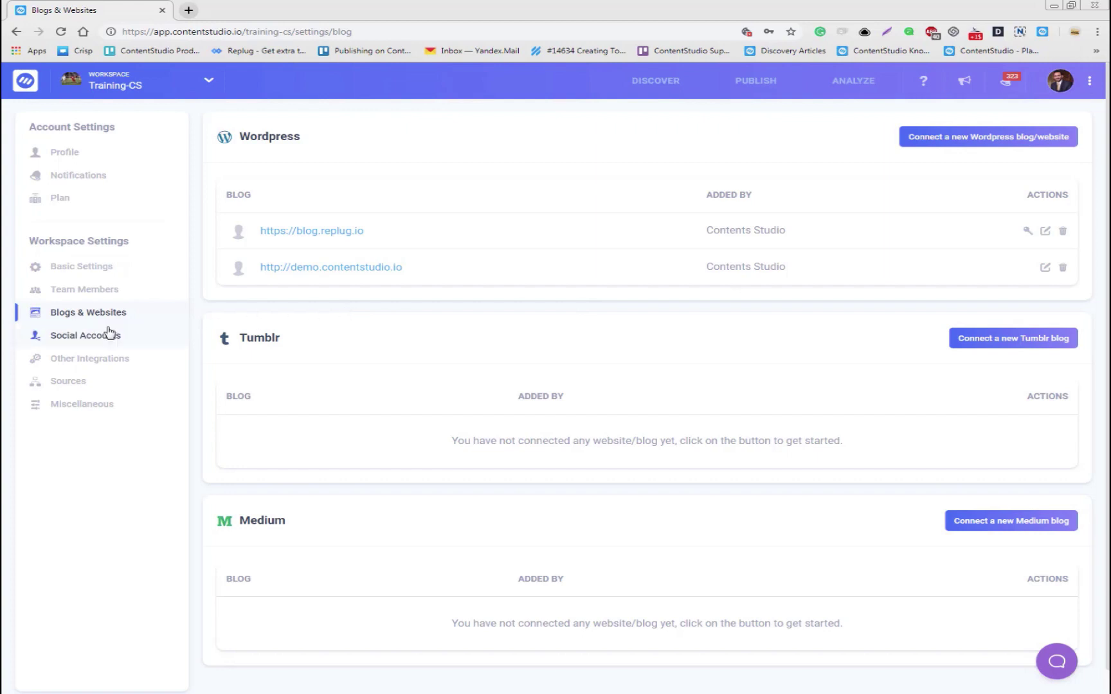
{"action": "left_click", "coordinate": [98, 365]}
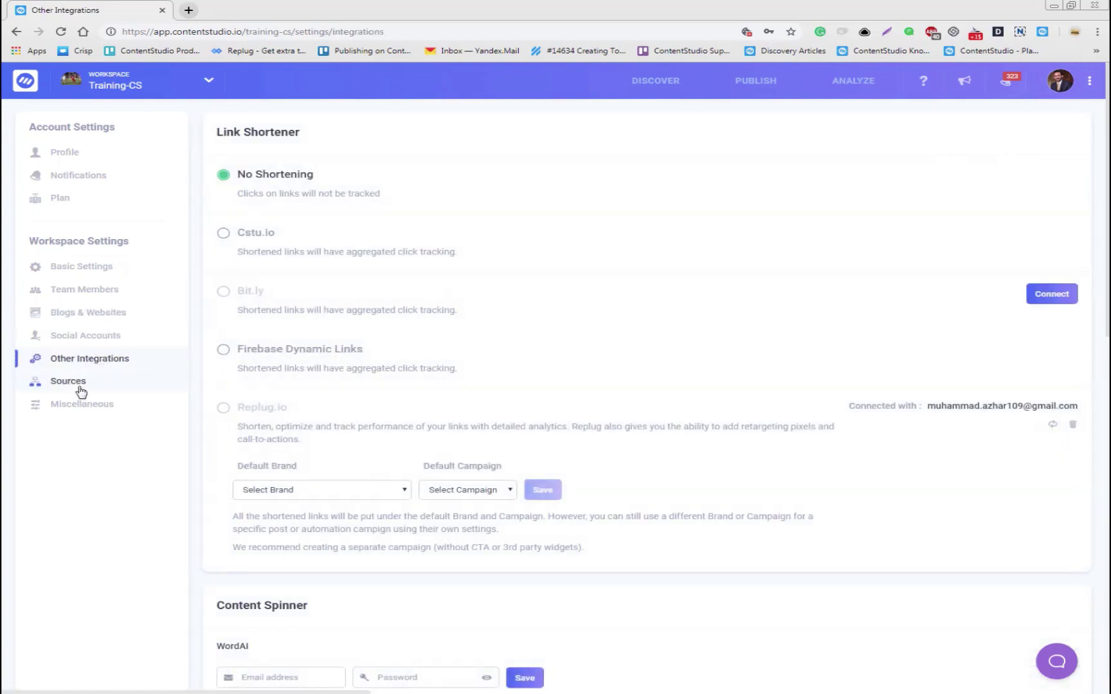
{"action": "left_click", "coordinate": [77, 389]}
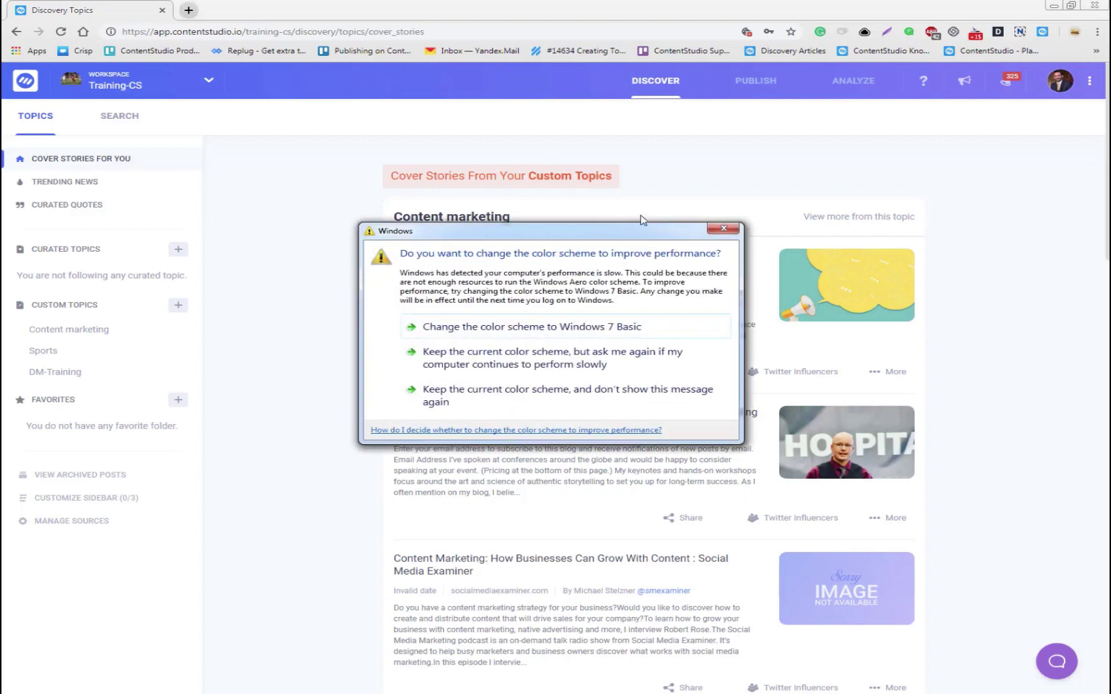
- Dismiss the Windows colour-scheme prompt and bring up the profile settings menu
{"action": "left_click", "coordinate": [713, 227]}
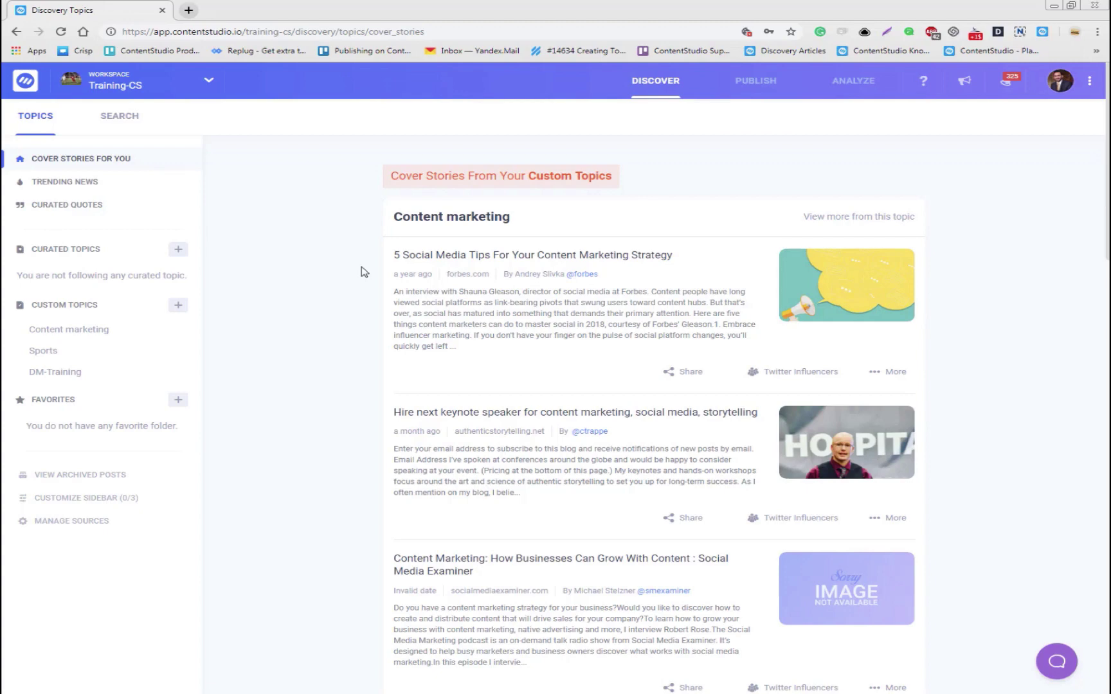
{"action": "left_click", "coordinate": [1063, 82]}
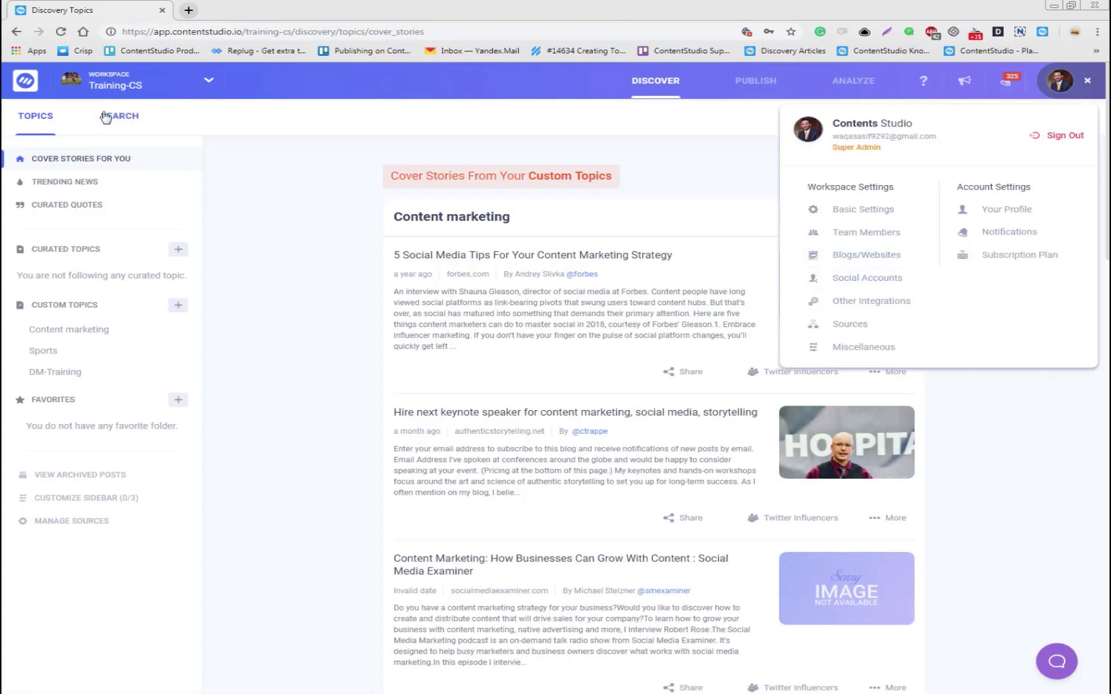
- Switch from Training-CS to the Contentstudio workspace via the workspace dropdown
{"action": "left_click", "coordinate": [125, 90]}
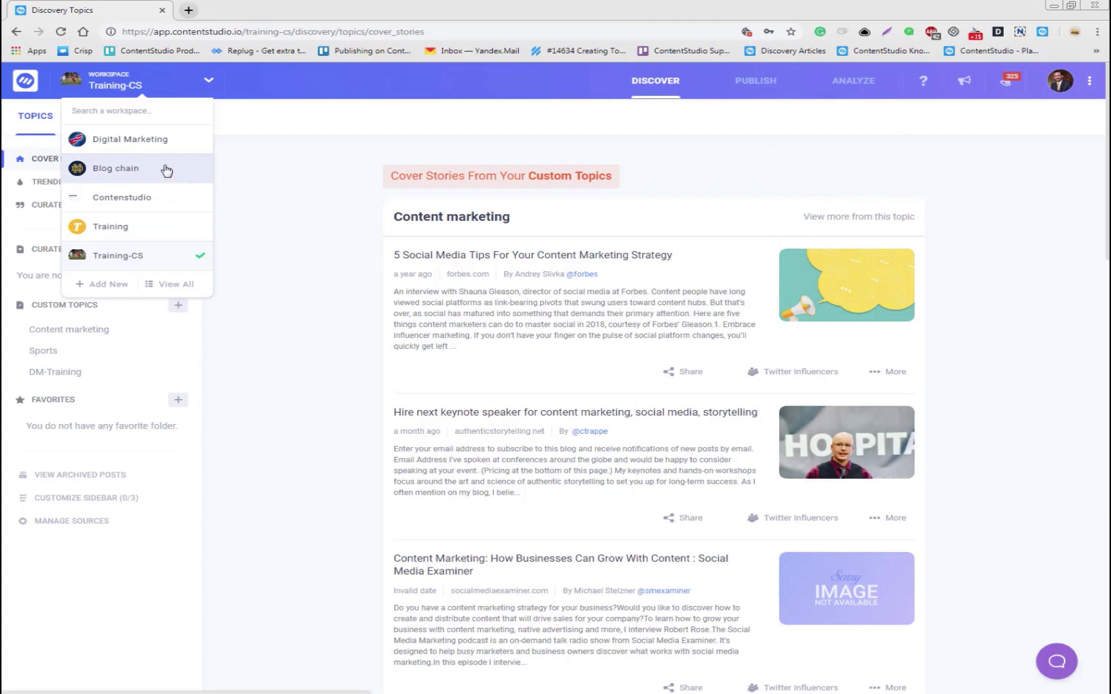
{"action": "left_click", "coordinate": [166, 206]}
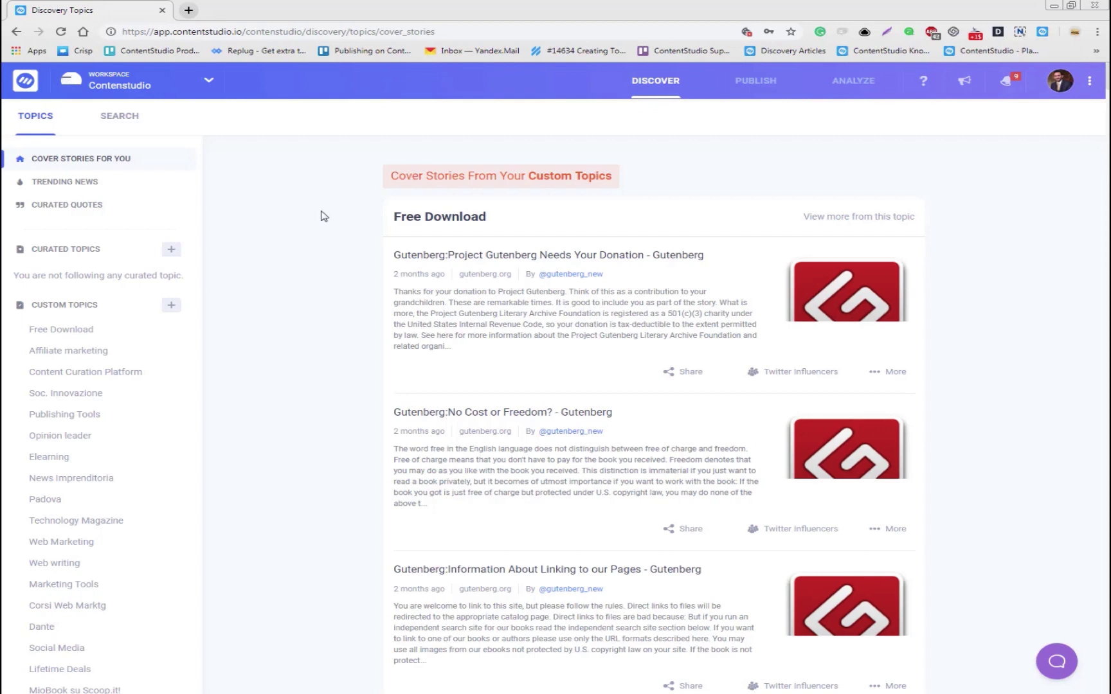
- View the workspace's Blogs/Websites settings, then go to the Publish composer
{"action": "left_click", "coordinate": [1060, 81]}
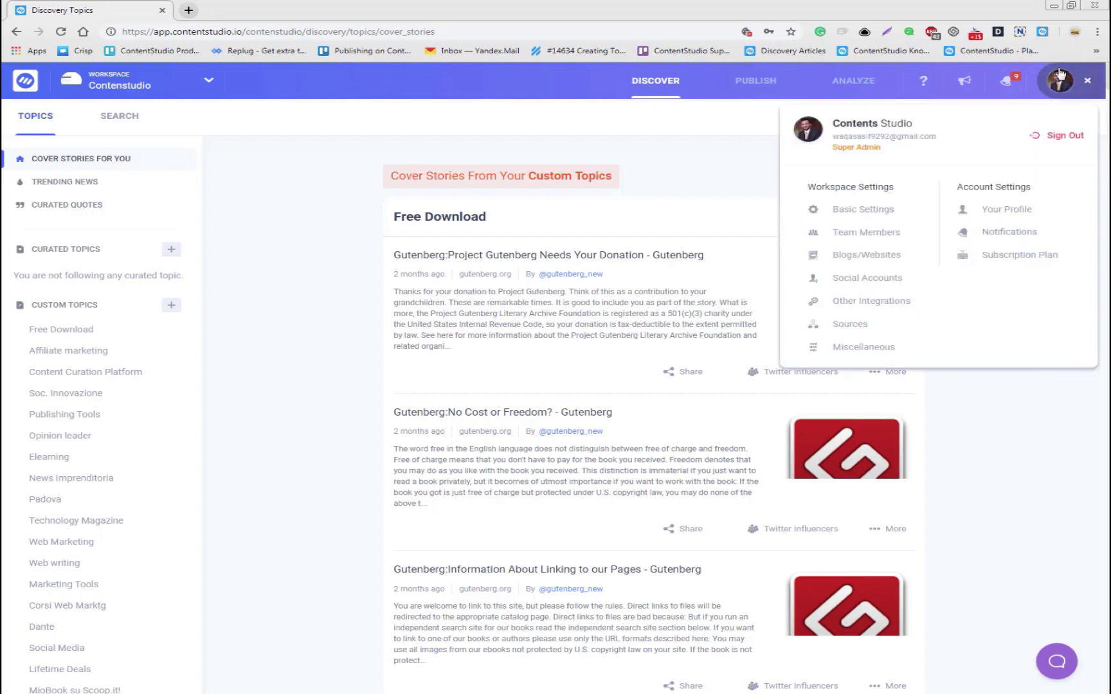
{"action": "left_click", "coordinate": [892, 258]}
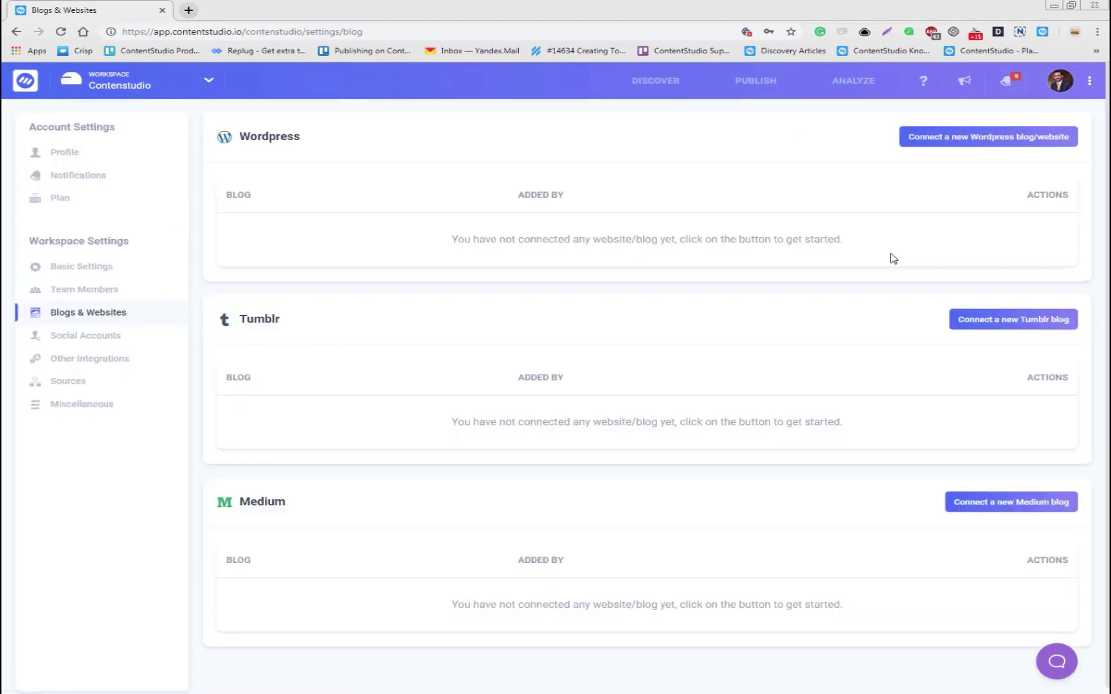
{"action": "left_click", "coordinate": [766, 84]}
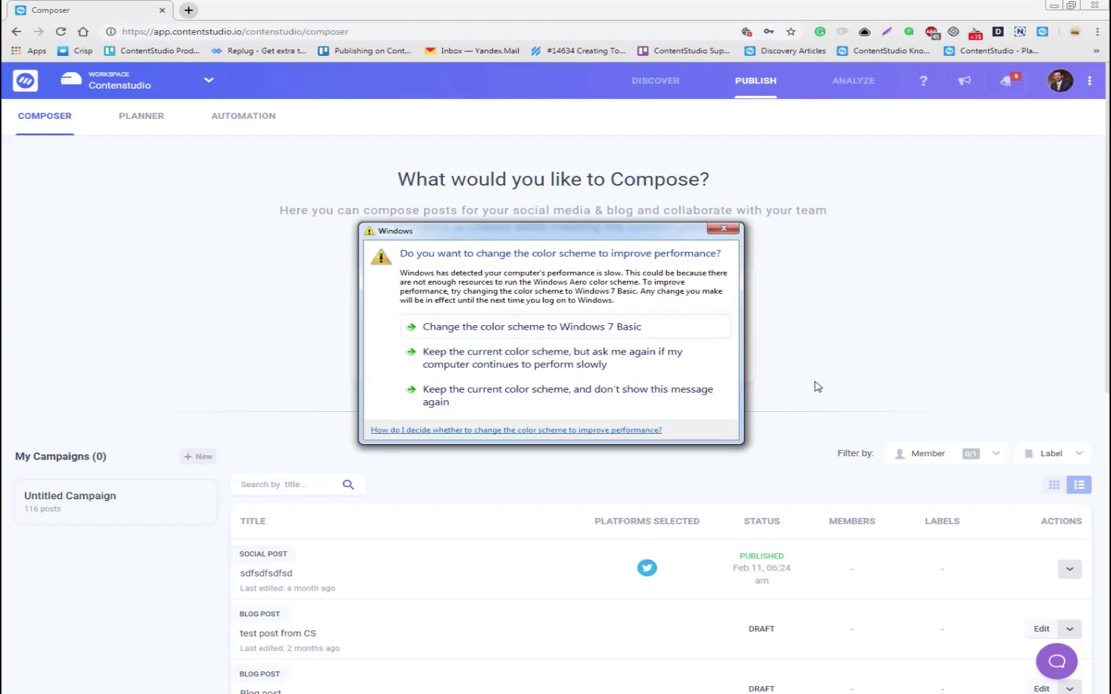
- Dismiss the Windows prompt and go to Analyze to reach the Reports Hub
{"action": "left_click", "coordinate": [724, 229]}
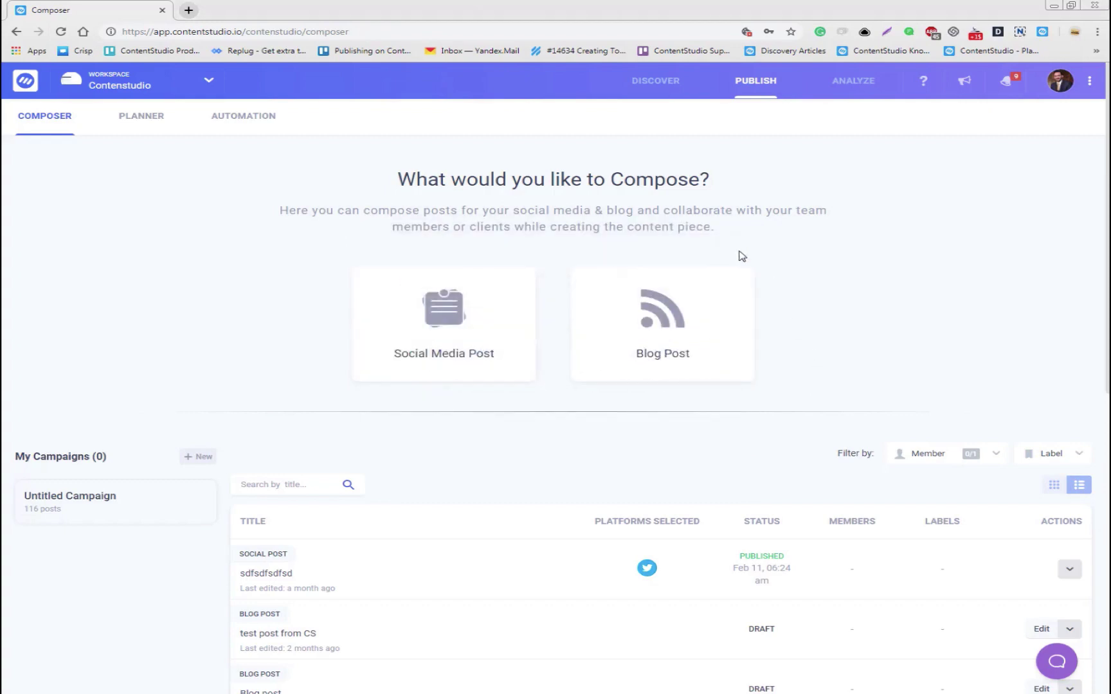
{"action": "left_click", "coordinate": [851, 98]}
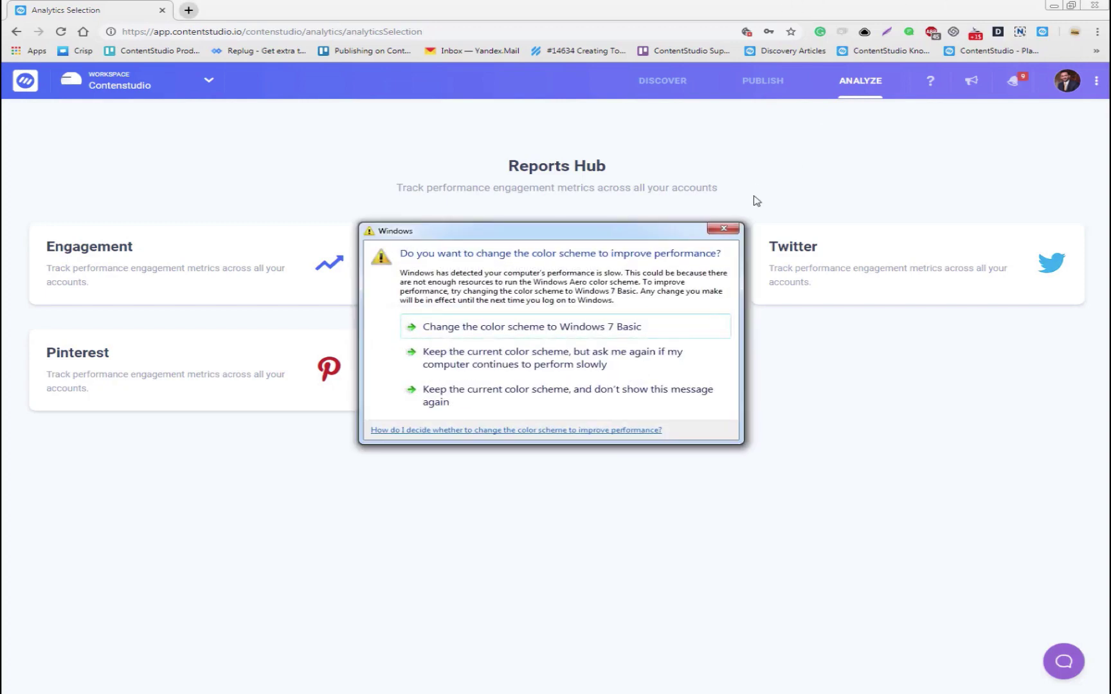
{"action": "left_click", "coordinate": [727, 228]}
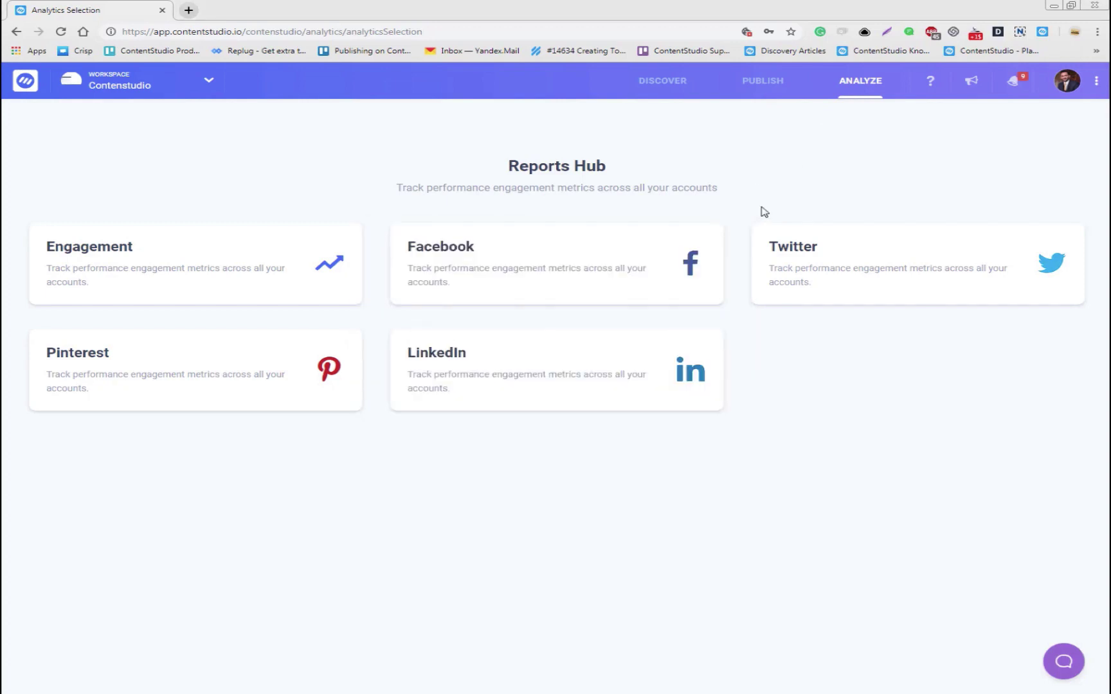